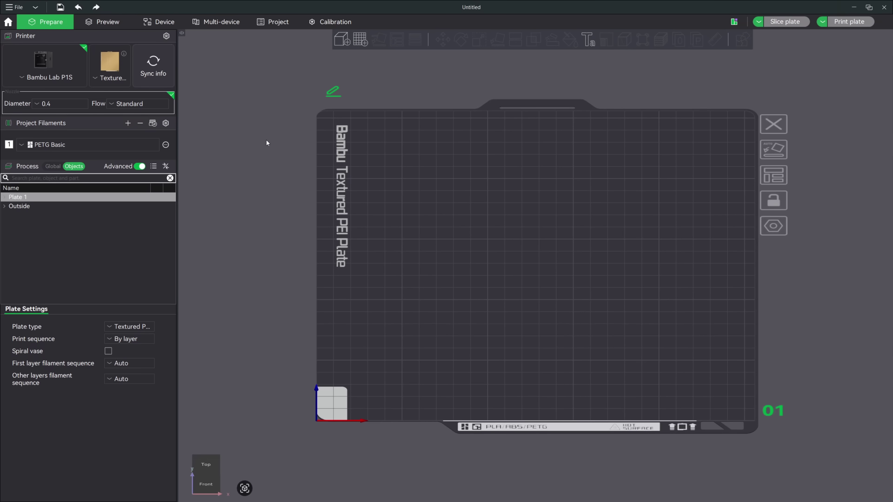
# Step: On the calibration page, use the external spool and keep the Line calibration method
pyautogui.click(328, 23)
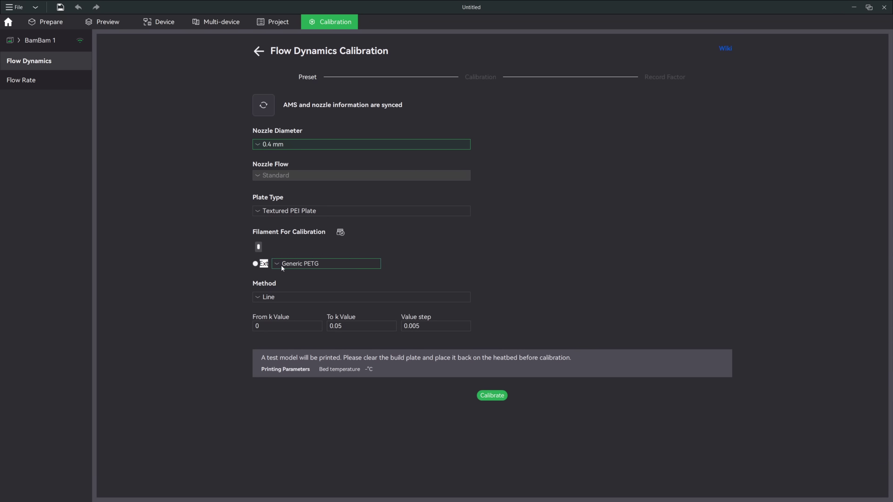
pyautogui.click(256, 264)
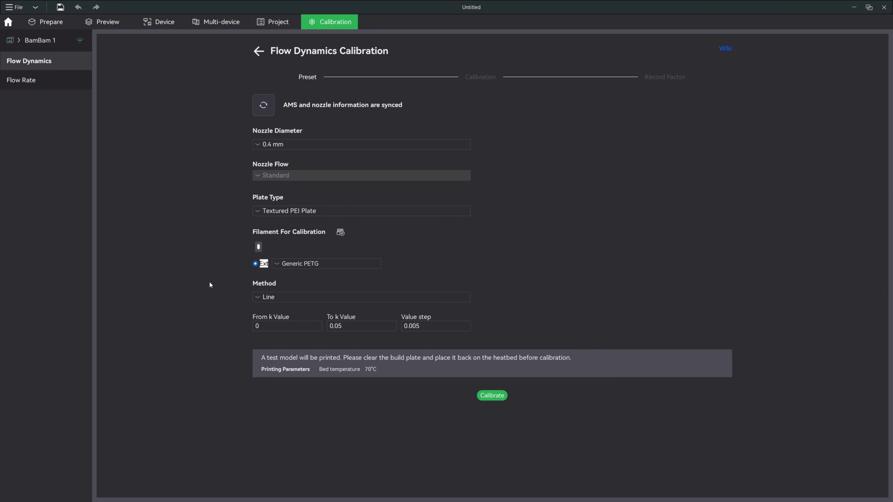
pyautogui.click(267, 297)
pyautogui.click(246, 299)
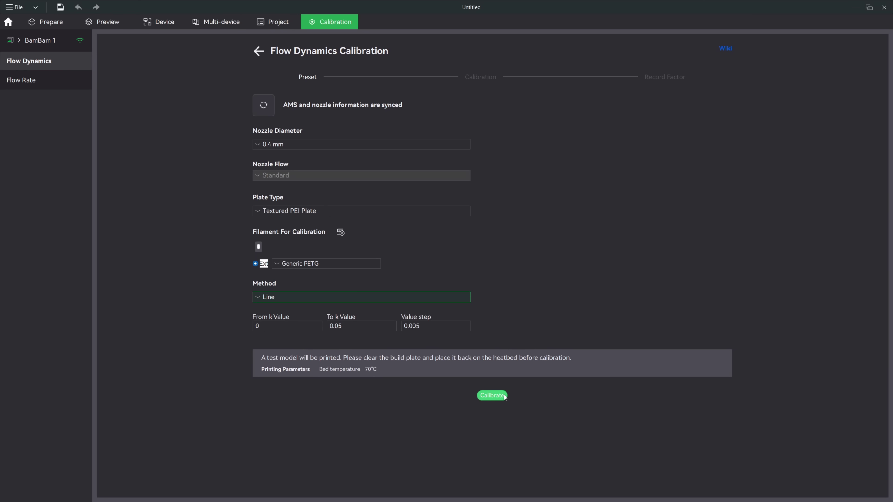
# Step: Go to the Flow Rate calibration page
pyautogui.click(39, 83)
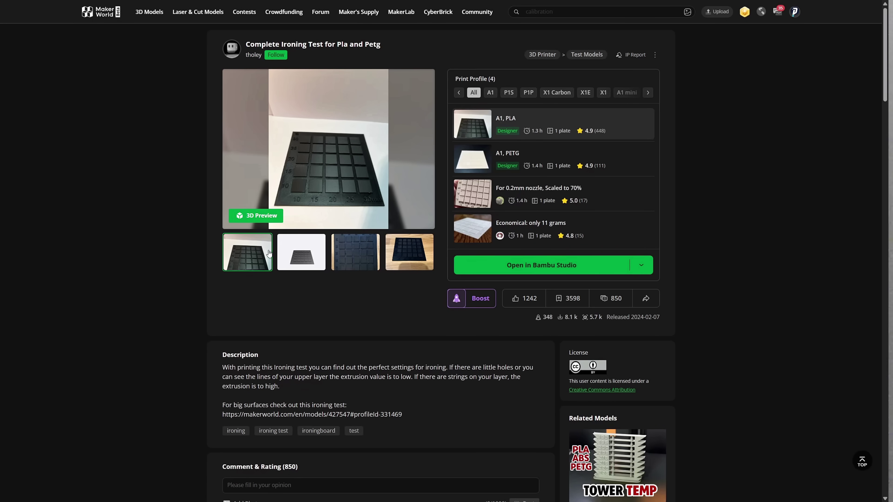
# Step: Browse the second, third and fourth preview photos of the ironing test
pyautogui.click(291, 257)
pyautogui.click(344, 259)
pyautogui.click(404, 258)
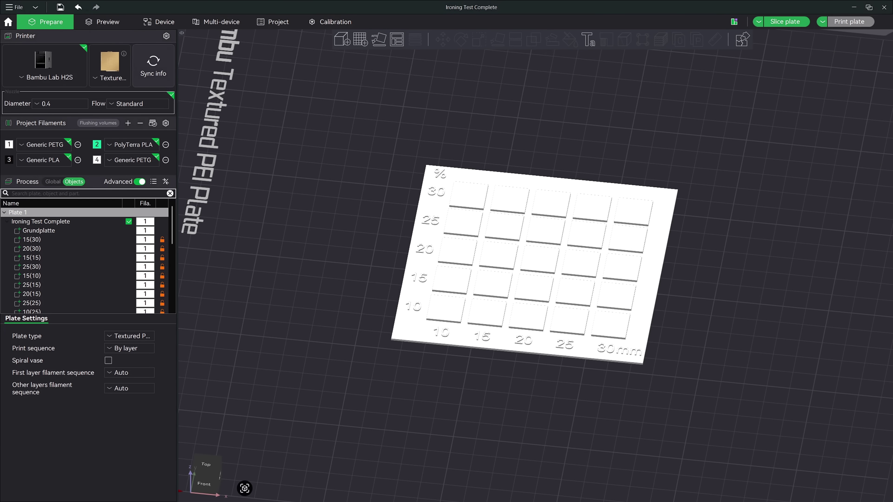
pyautogui.moveTo(667, 337); pyautogui.dragTo(668, 324)
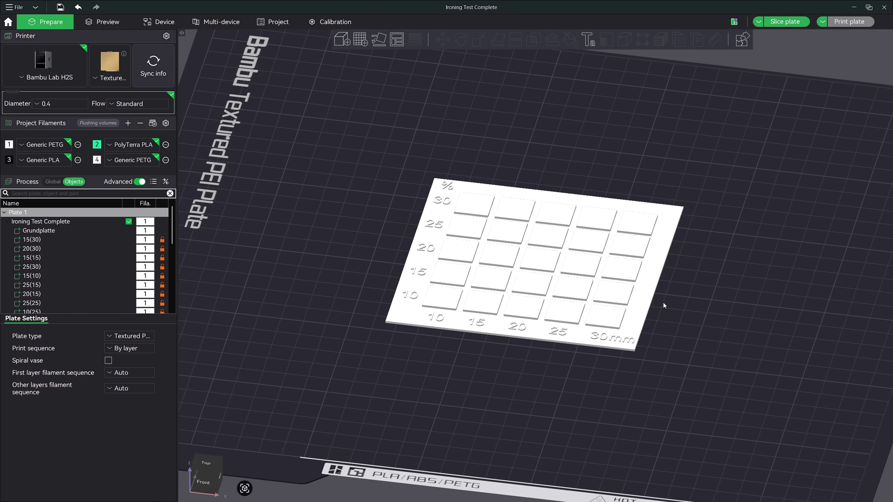
pyautogui.moveTo(663, 303); pyautogui.dragTo(665, 323, button='middle')
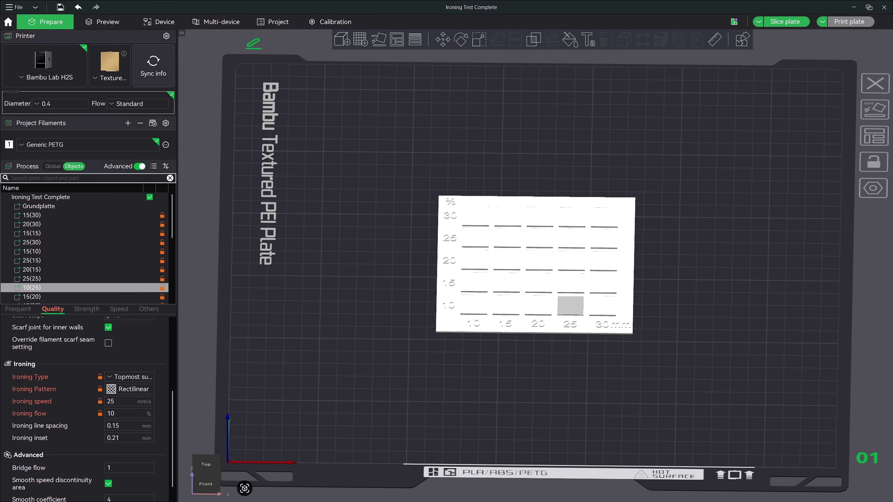
pyautogui.click(34, 216)
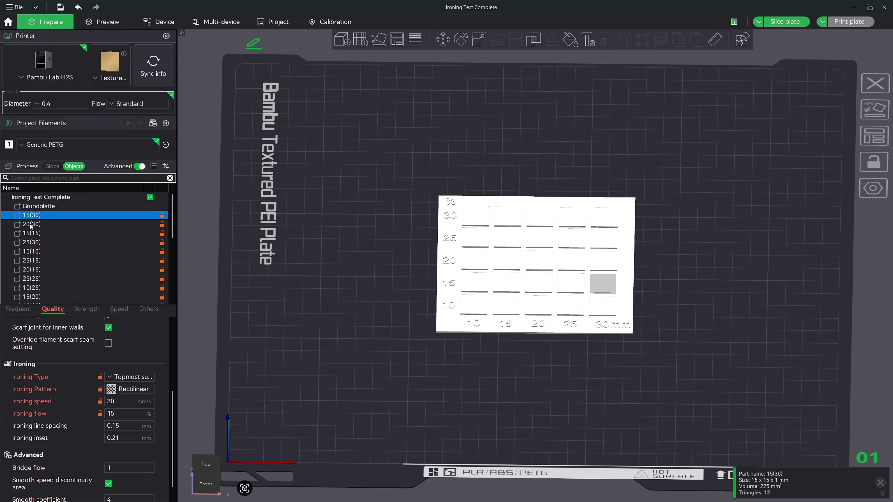
pyautogui.click(31, 225)
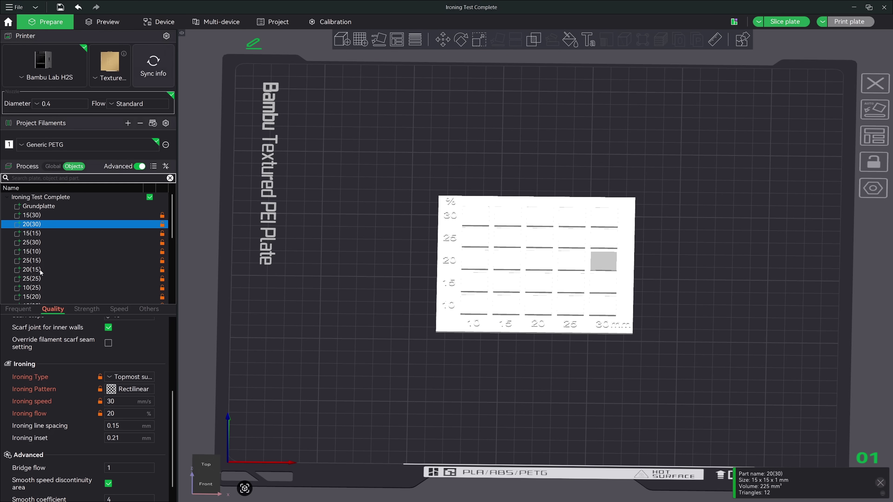
pyautogui.click(30, 234)
pyautogui.click(26, 243)
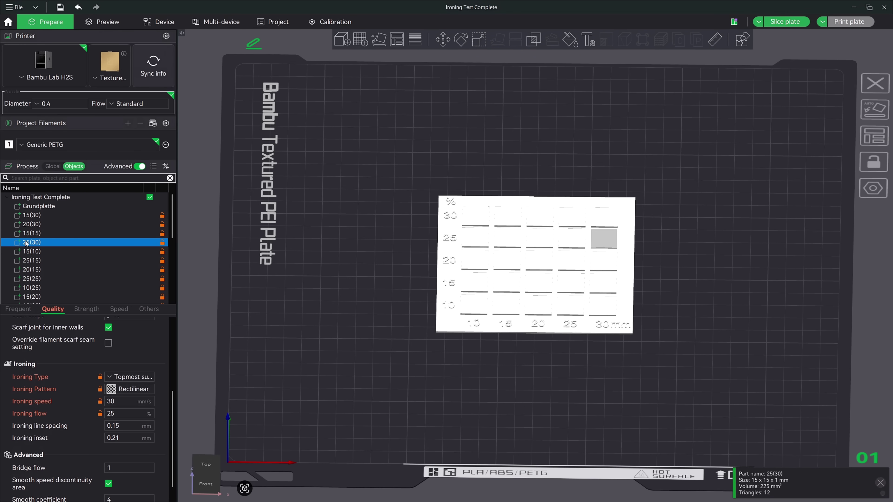
pyautogui.click(29, 253)
pyautogui.click(29, 261)
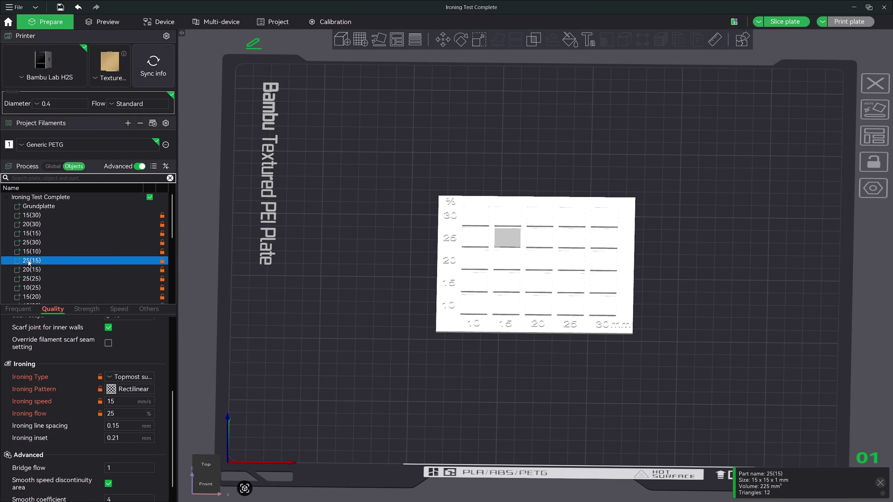
pyautogui.click(29, 270)
pyautogui.click(29, 280)
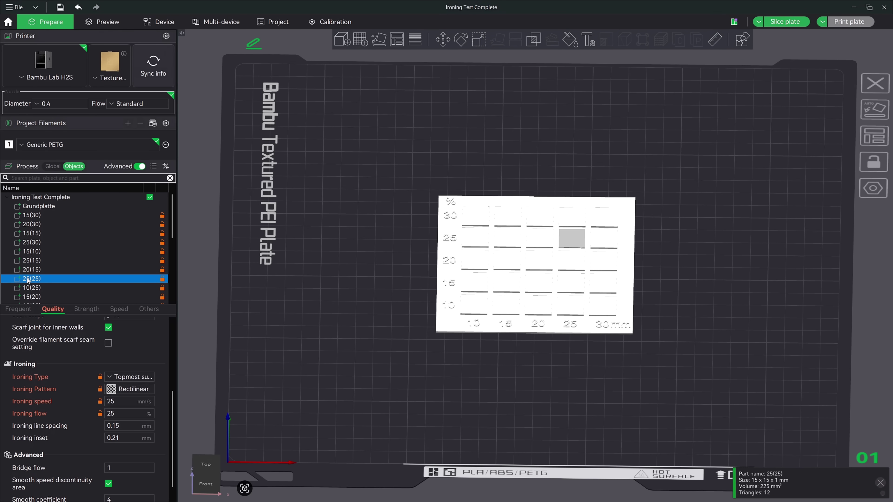
pyautogui.click(29, 288)
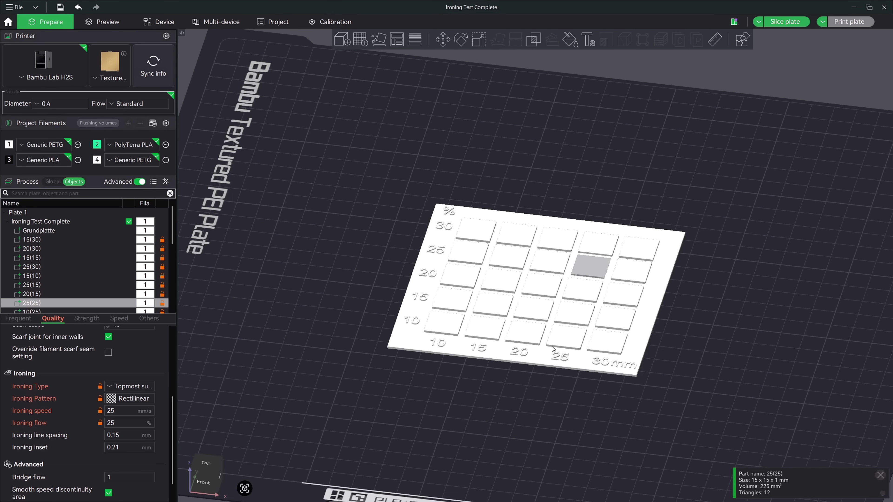
# Step: Scale the Ironing Test Complete object to 200% in X and Y (220 × 218 mm)
pyautogui.click(447, 328)
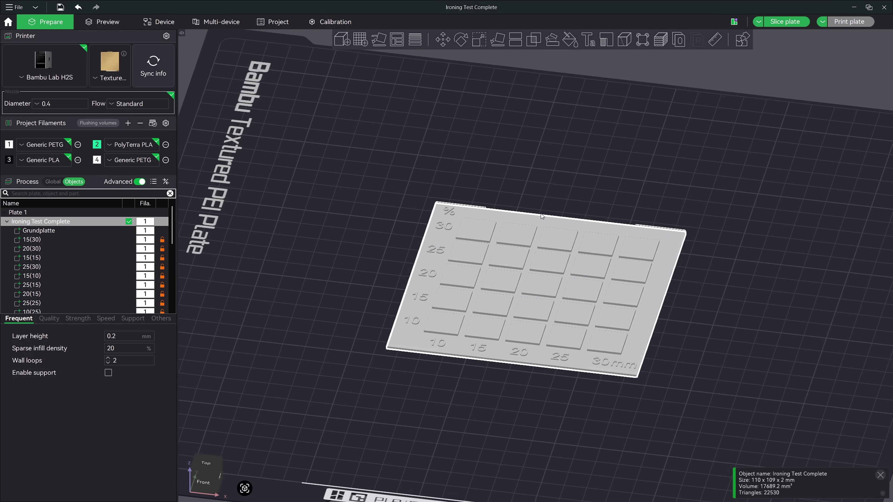
pyautogui.click(478, 188)
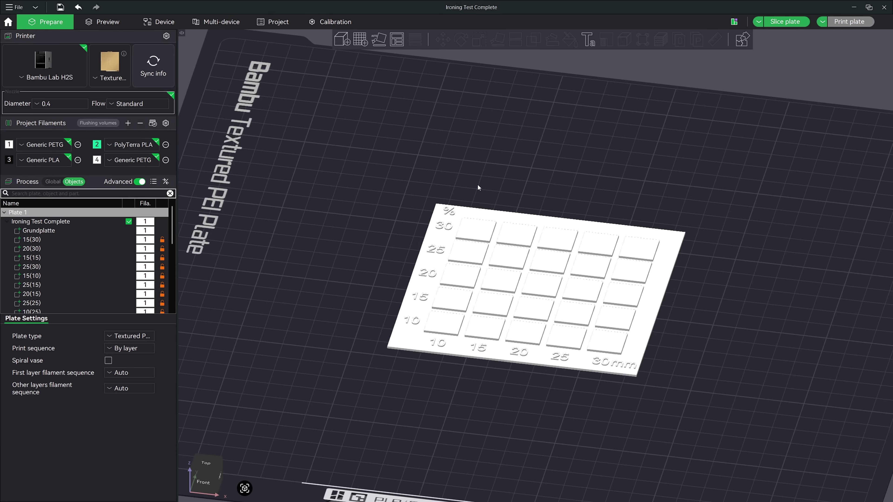
pyautogui.click(668, 239)
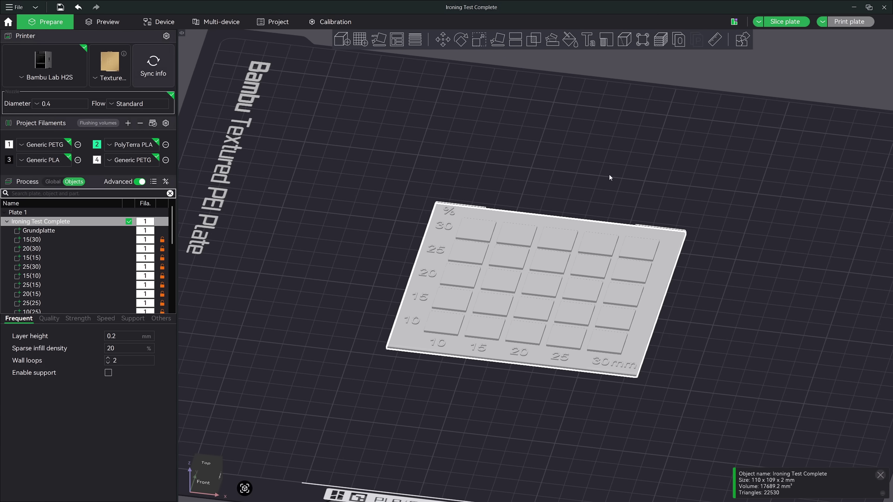
pyautogui.press('s')
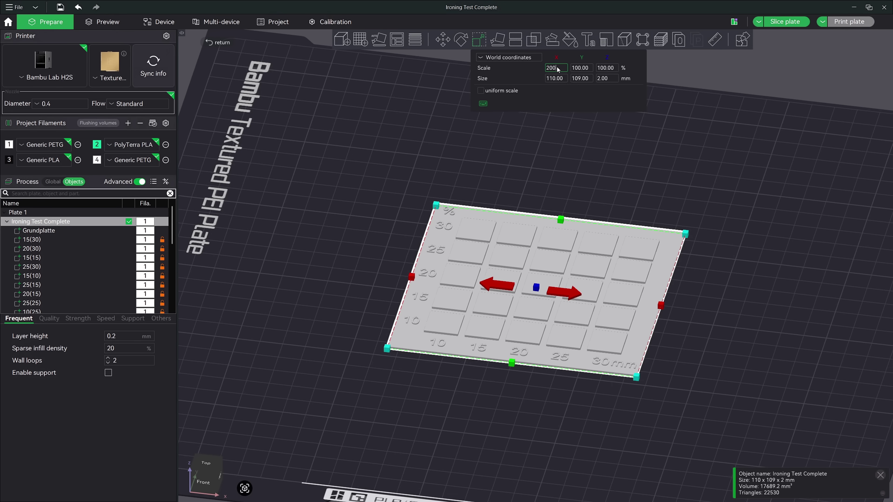
pyautogui.write('200')
pyautogui.press('Tab')
pyautogui.press('Tab')
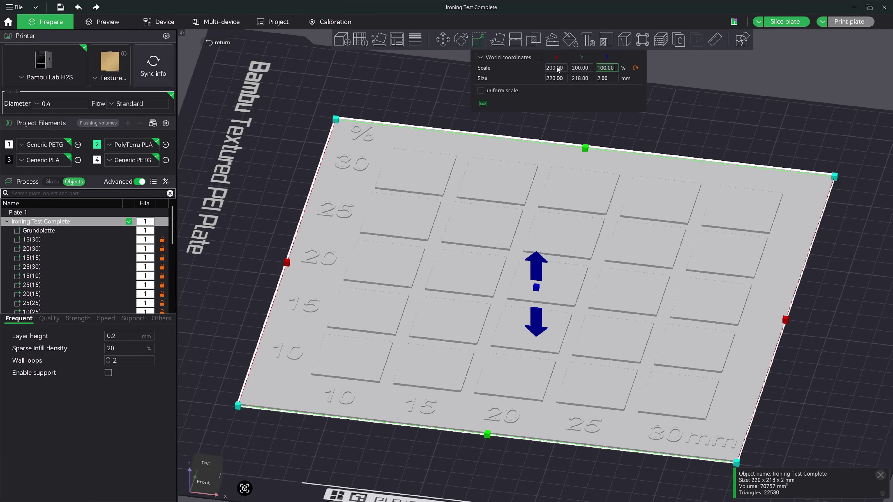
pyautogui.click(673, 133)
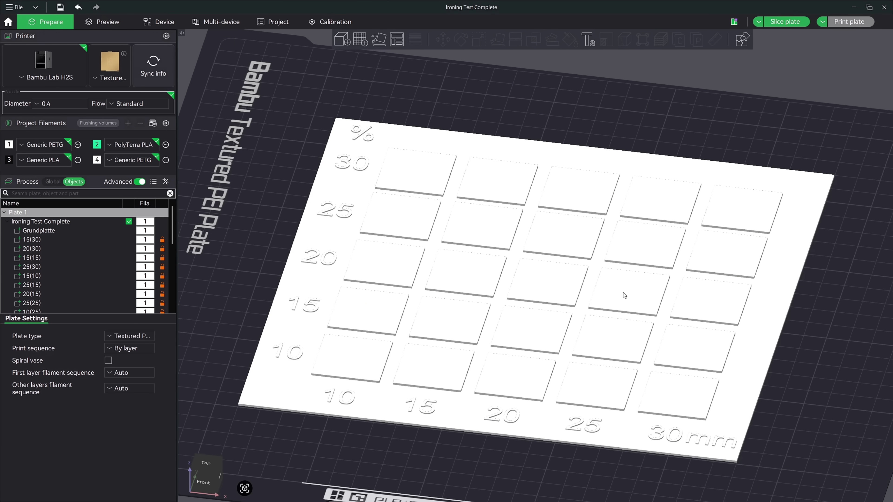
# Step: Assign the custom Kingroon PETG preset to filament 1, then slice the plate
pyautogui.moveTo(520, 447); pyautogui.dragTo(518, 453)
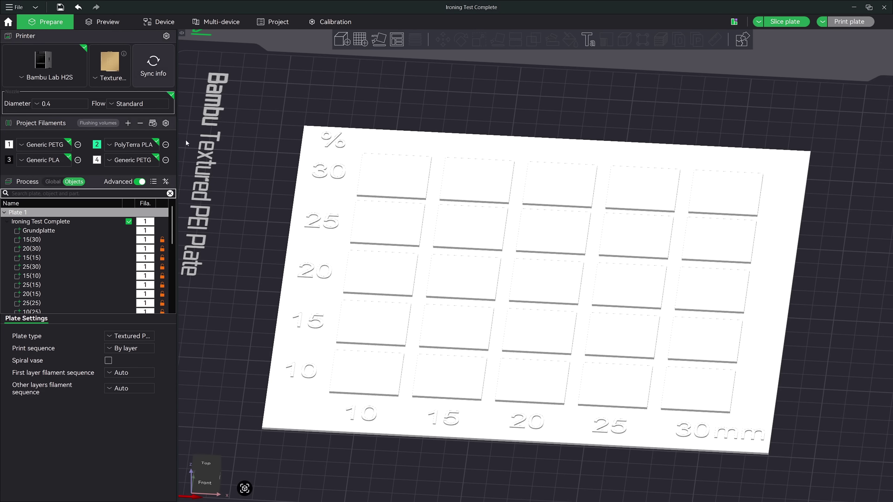
pyautogui.click(38, 145)
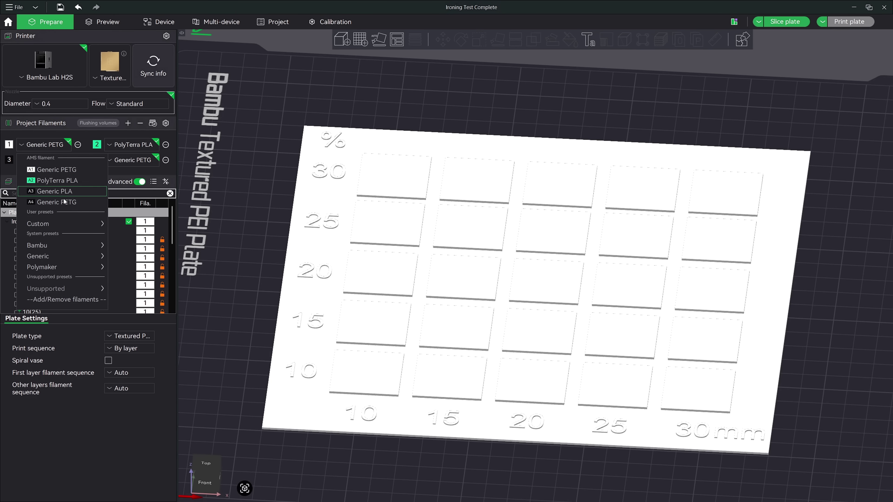
pyautogui.moveTo(69, 221)
pyautogui.click(148, 224)
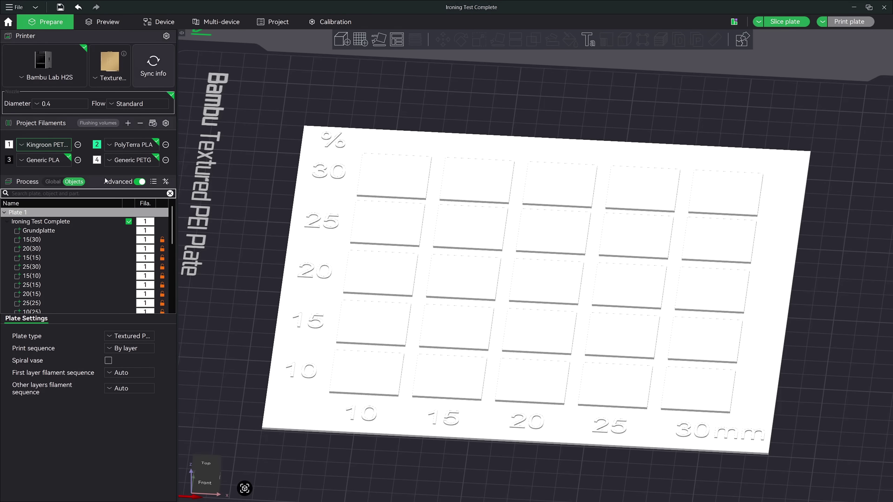
pyautogui.click(785, 26)
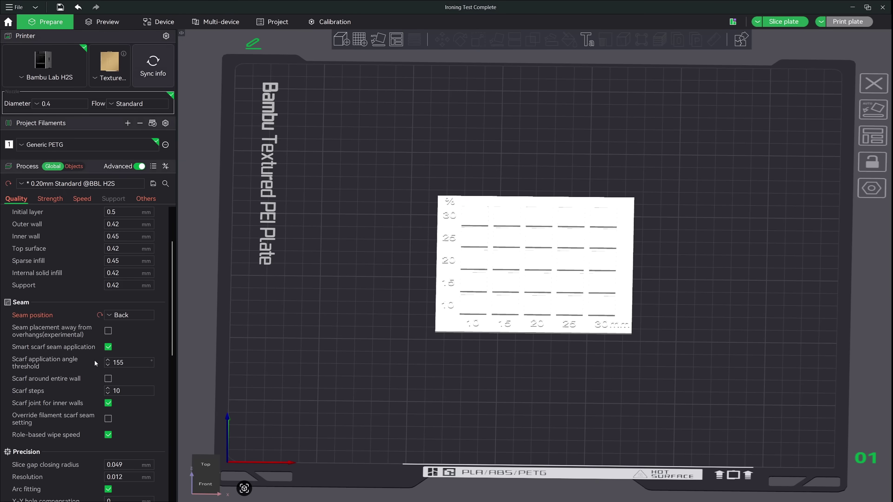
# Step: Set ironing to Rectilinear pattern, 25 mm/s speed and 15% flow, then save the process
pyautogui.scroll(-7, 94, 359)
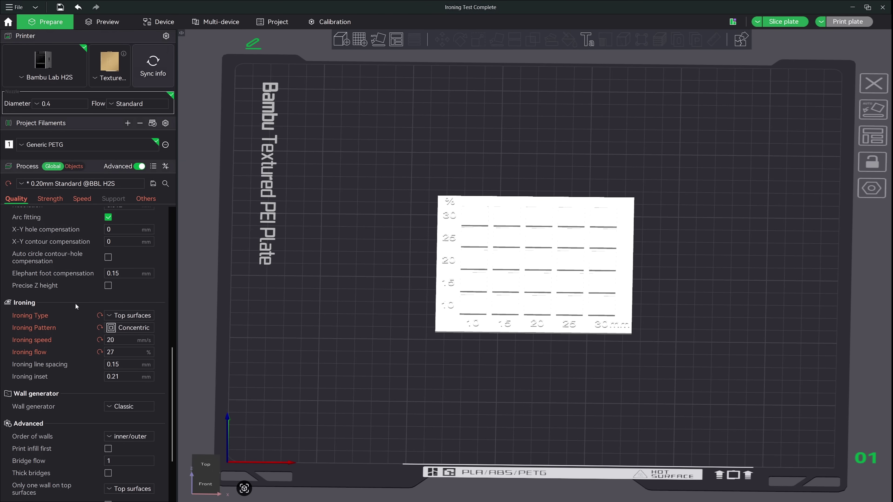
pyautogui.click(126, 331)
pyautogui.click(129, 354)
pyautogui.press('Tab')
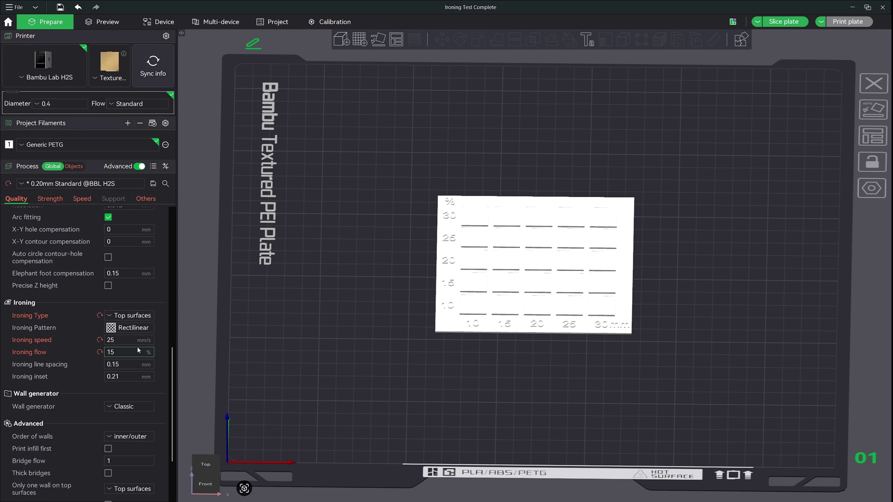
pyautogui.click(153, 184)
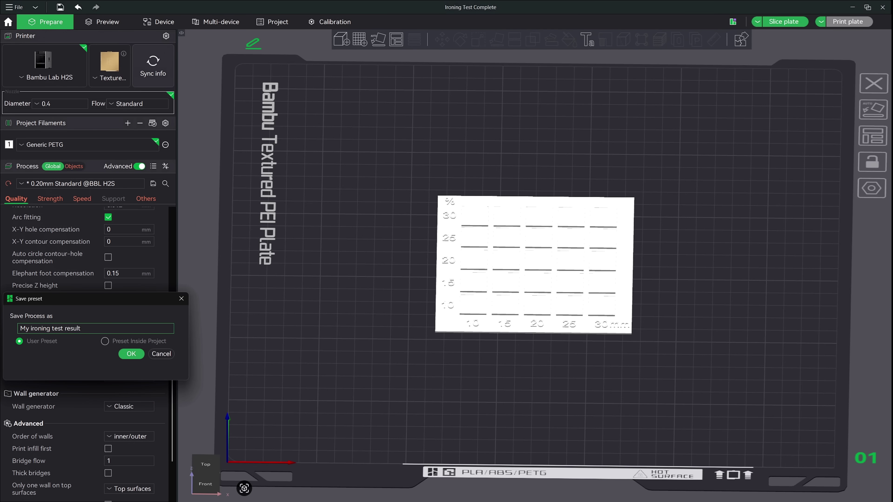
# Step: Save the process as the user preset 'My ironing test result'
pyautogui.click(131, 354)
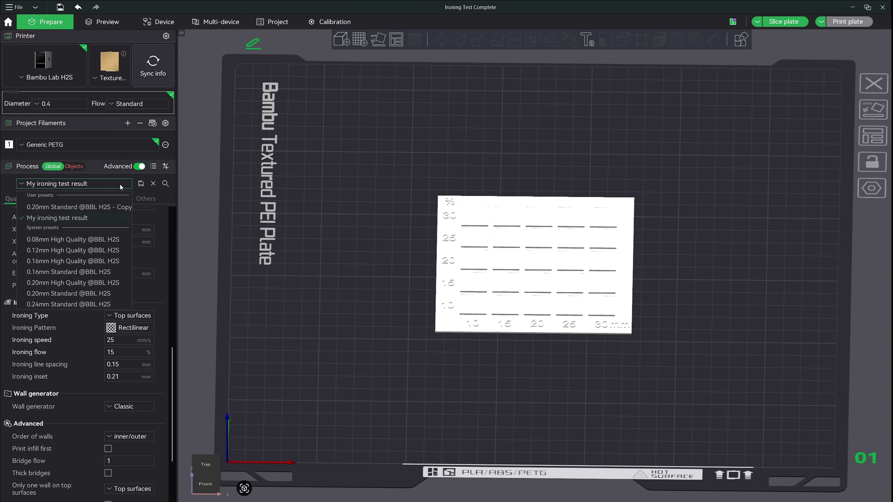